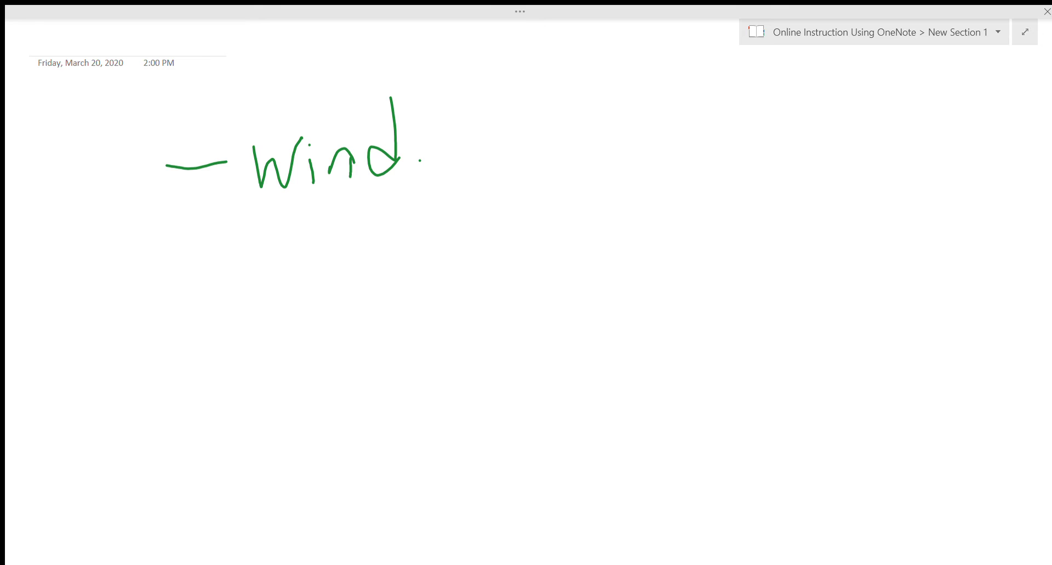
- In green ink, write '10' after 'Wind.', sketch a four-pane Windows logo and add a G beside it
{"action": "left_click_drag", "start_coordinate": [461, 116], "coordinate": [465, 167]}
{"action": "left_click_drag", "start_coordinate": [497, 119], "coordinate": [510, 120]}
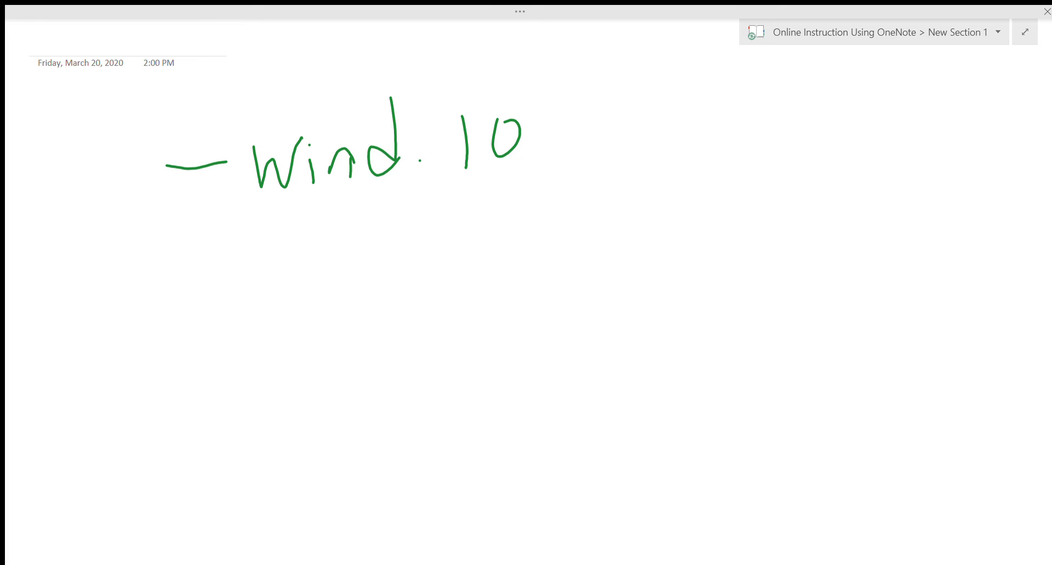
{"action": "left_click_drag", "start_coordinate": [425, 215], "coordinate": [425, 300]}
{"action": "left_click_drag", "start_coordinate": [425, 217], "coordinate": [426, 301]}
{"action": "left_click_drag", "start_coordinate": [422, 259], "coordinate": [512, 236]}
{"action": "left_click_drag", "start_coordinate": [453, 206], "coordinate": [469, 301]}
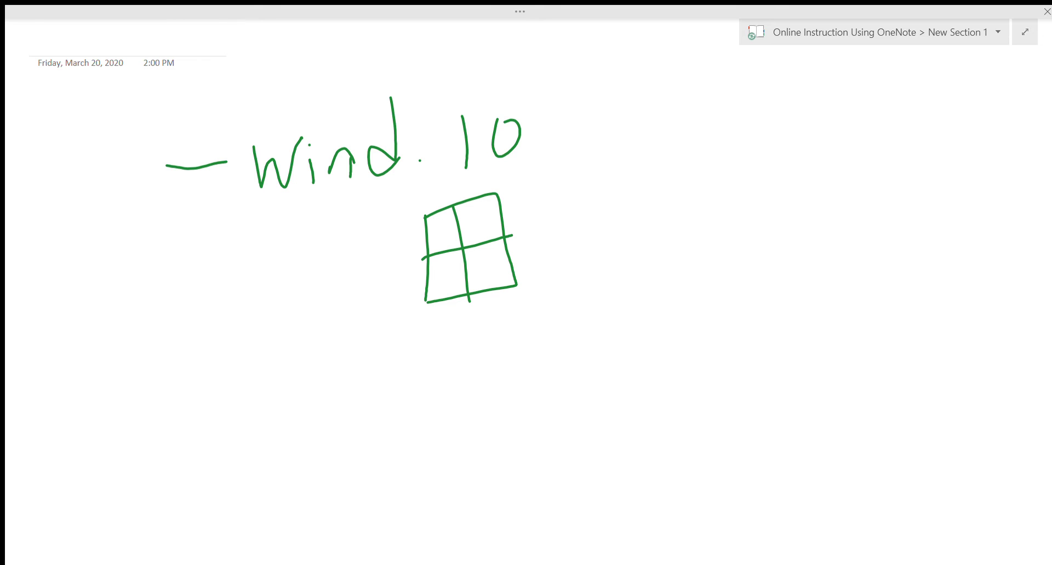
{"action": "left_click_drag", "start_coordinate": [658, 177], "coordinate": [664, 201]}
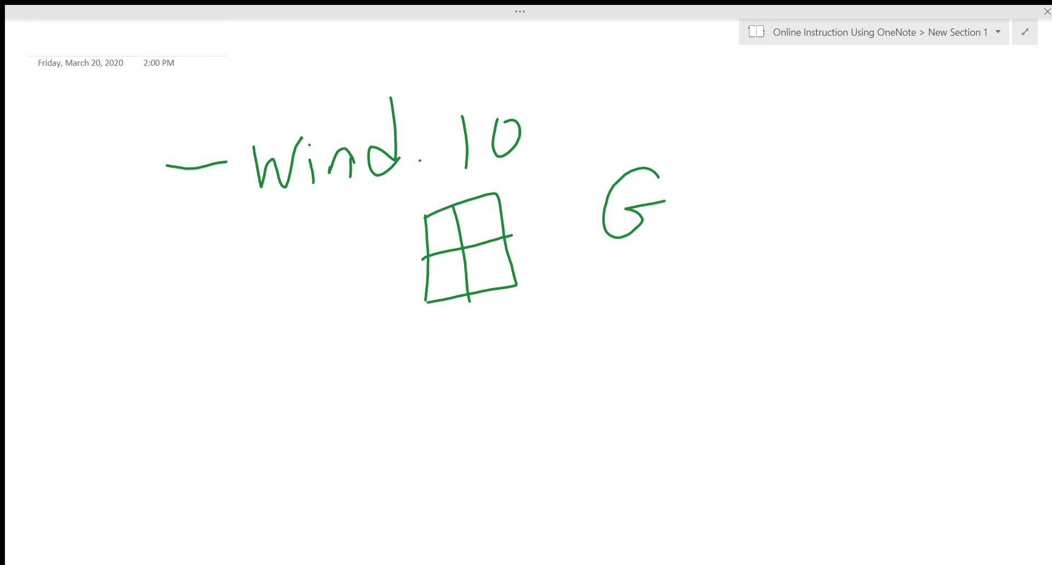
- Handwrite 'touchscreen.' in green below the sketch
{"action": "mouse_move", "coordinate": [297, 324]}
{"action": "left_mouse_down"}
{"action": "mouse_move", "coordinate": [295, 383]}
{"action": "mouse_move", "coordinate": [392, 362]}
{"action": "mouse_move", "coordinate": [415, 368]}
{"action": "left_mouse_up"}
{"action": "left_click_drag", "start_coordinate": [439, 320], "coordinate": [466, 364]}
{"action": "left_click_drag", "start_coordinate": [515, 329], "coordinate": [483, 365]}
{"action": "mouse_move", "coordinate": [554, 327]}
{"action": "left_mouse_down"}
{"action": "mouse_move", "coordinate": [554, 351]}
{"action": "mouse_move", "coordinate": [579, 315]}
{"action": "mouse_move", "coordinate": [600, 335]}
{"action": "mouse_move", "coordinate": [661, 339]}
{"action": "left_mouse_up"}
{"action": "left_click", "coordinate": [695, 325]}
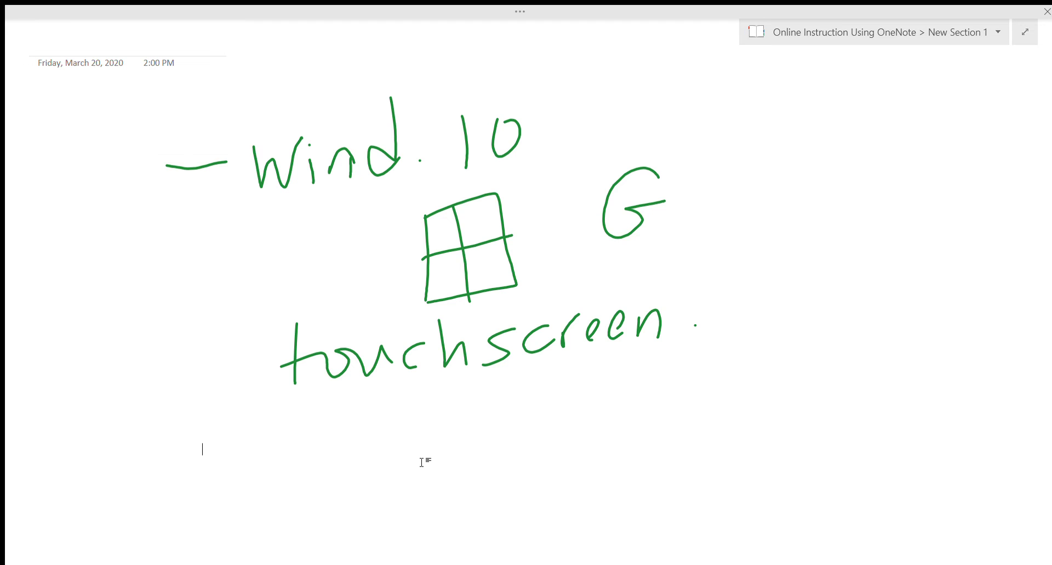
- Type 'This is a text in box.' below the ink and make the text box's font much larger
{"action": "type", "text": "This"}
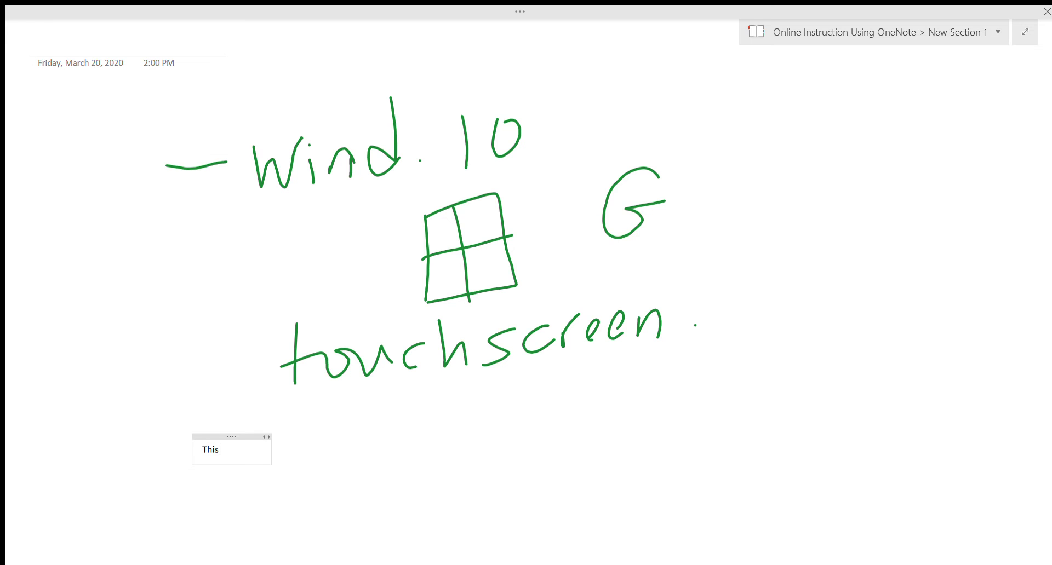
{"action": "type", "text": " is a text in bo"}
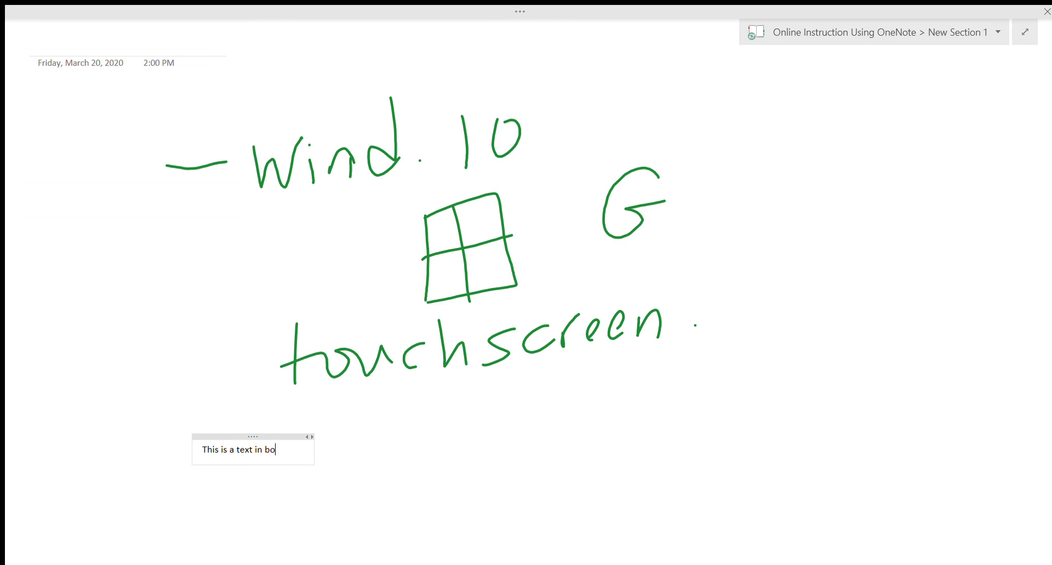
{"action": "type", "text": "x."}
{"action": "key", "text": "ctrl+a"}
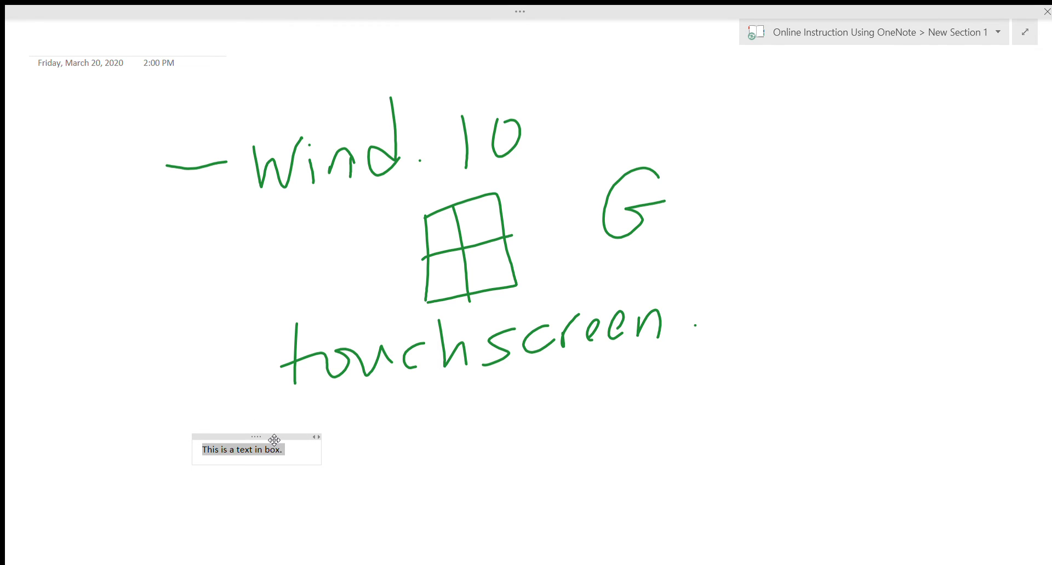
{"action": "left_click", "coordinate": [258, 439]}
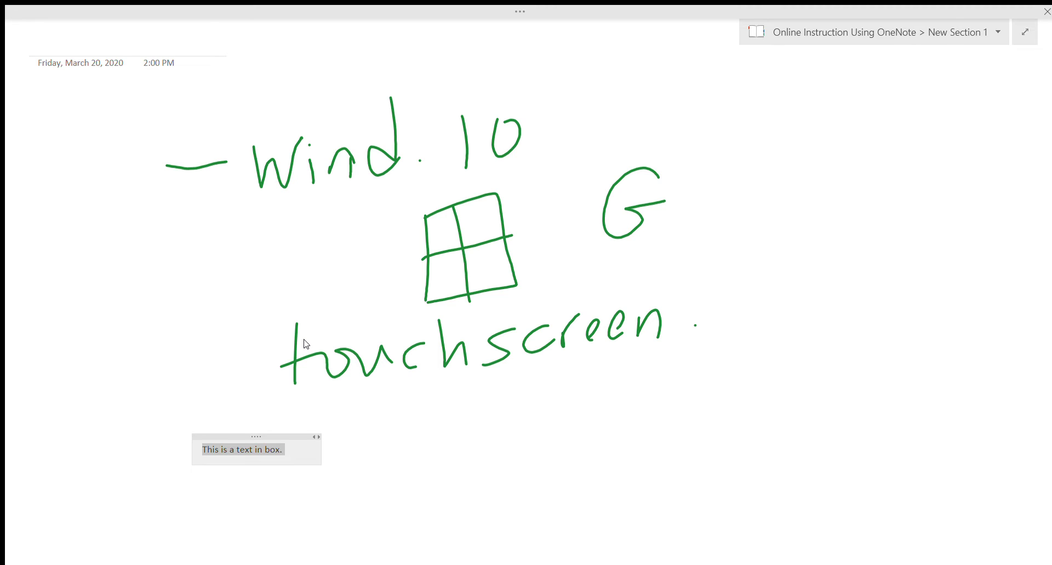
{"action": "key", "text": "ctrl+shift+period"}
{"action": "key", "text": "ctrl+shift+period"}
{"action": "key", "text": "ctrl+shift+period"}
{"action": "key", "text": "ctrl+shift+period"}
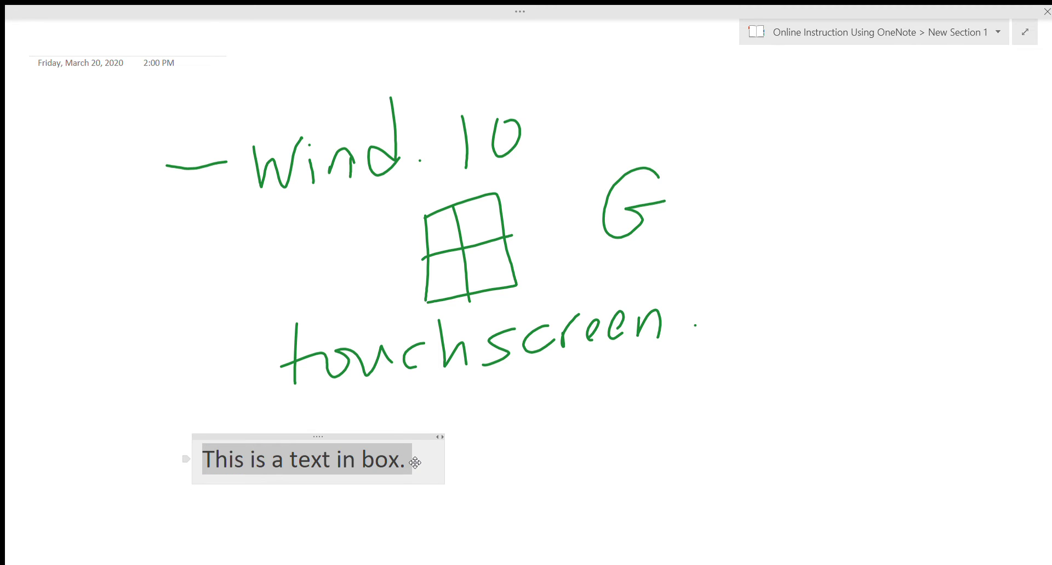
{"action": "left_click", "coordinate": [434, 459]}
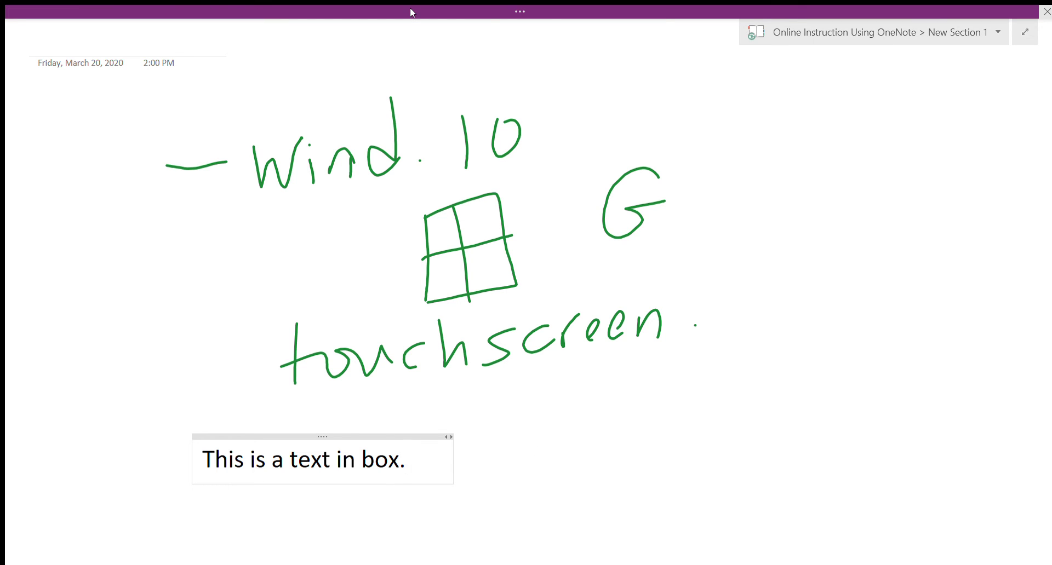
{"action": "left_click", "coordinate": [519, 10]}
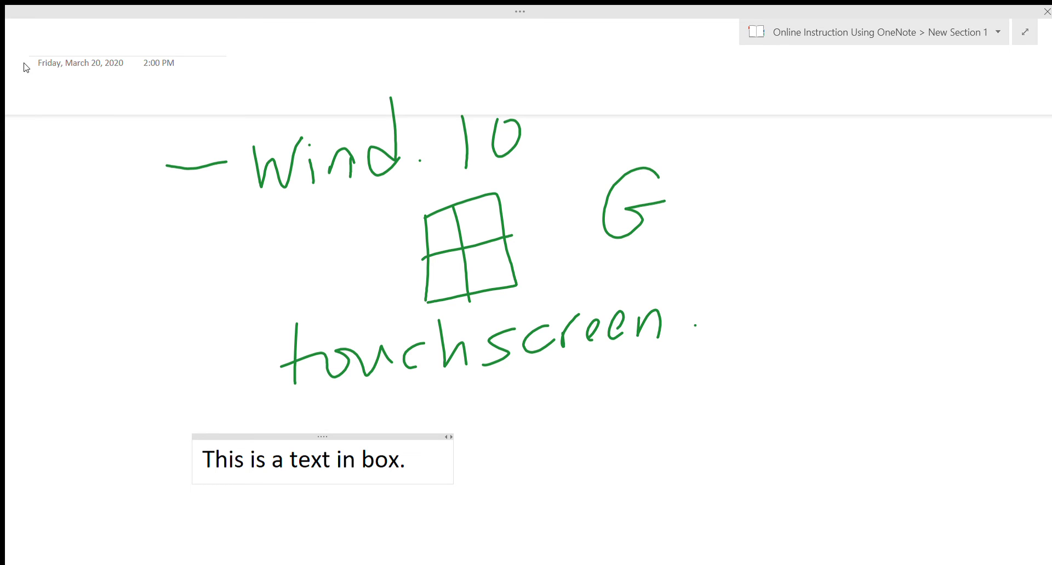
- Append an equation reading F⃗ = m a⃗, with vector accents on F and a, after the sentence
{"action": "key", "text": "alt+equal"}
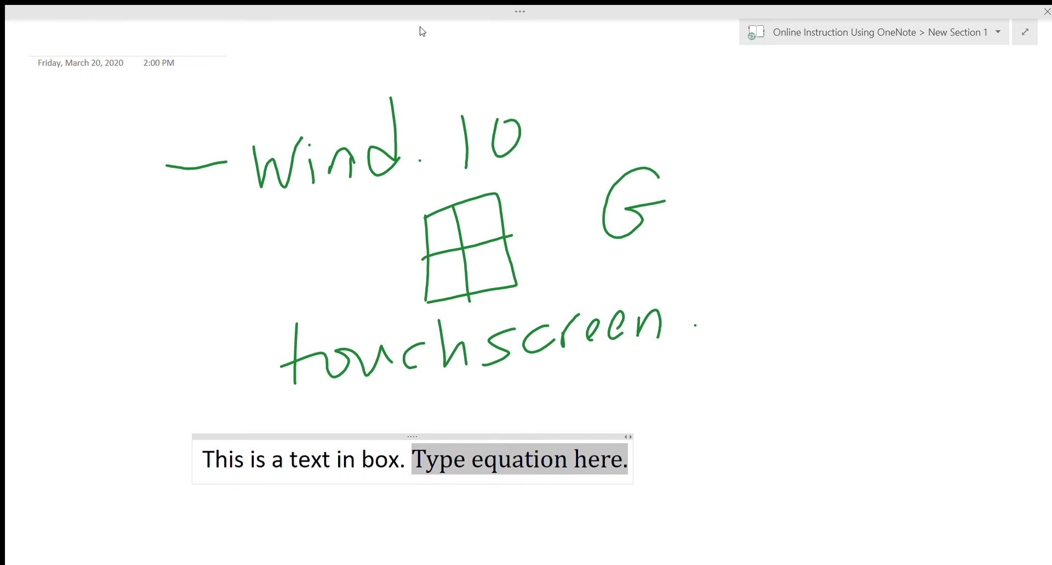
{"action": "left_click", "coordinate": [518, 11]}
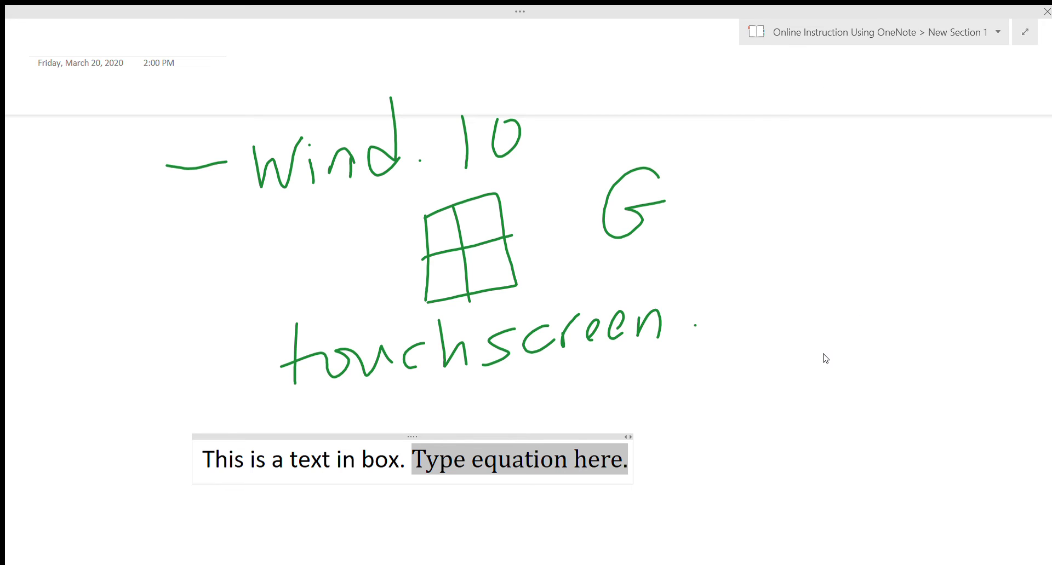
{"action": "type", "text": "\\vec"}
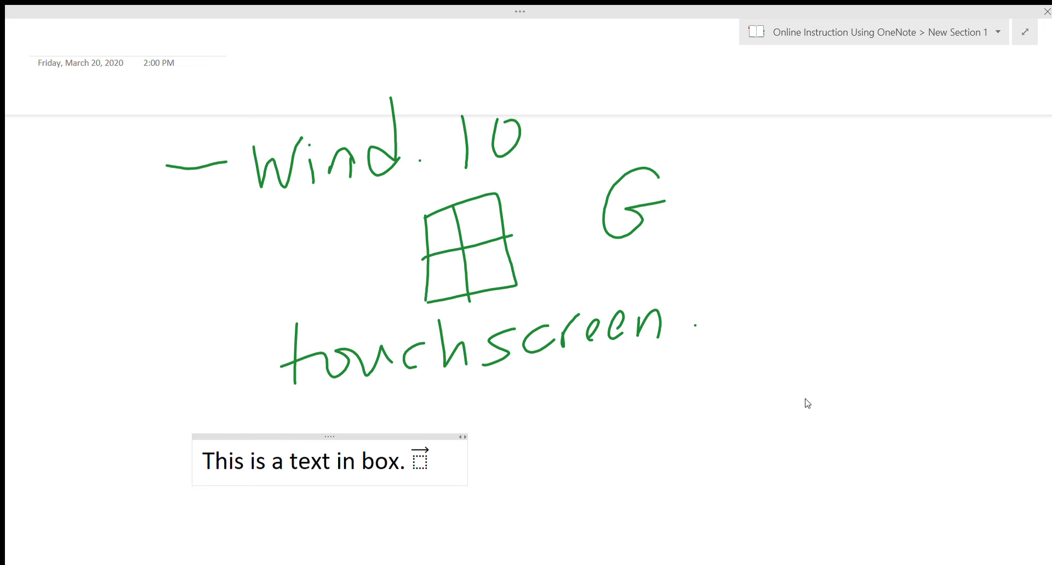
{"action": "left_click", "coordinate": [420, 461]}
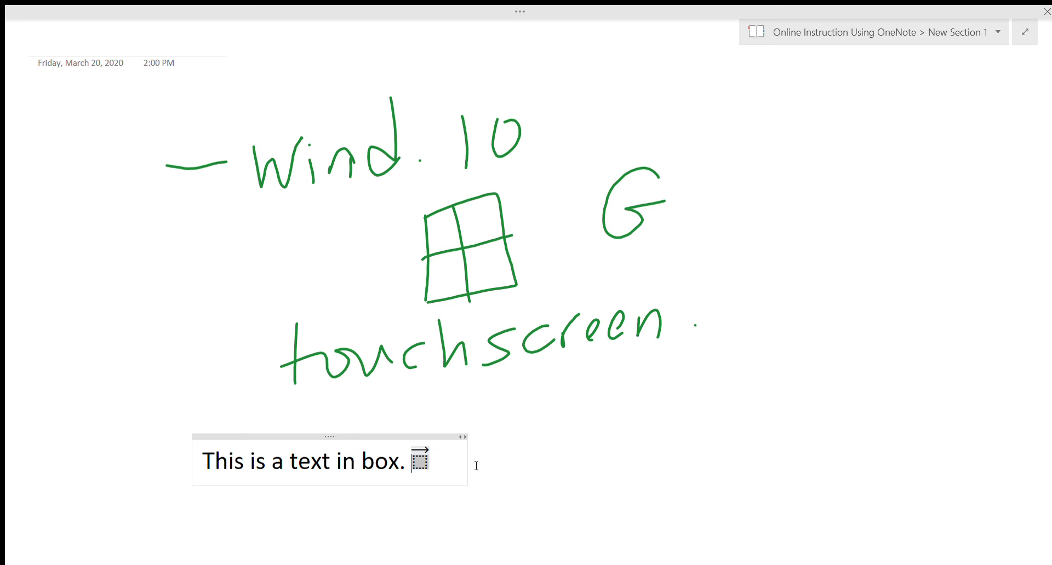
{"action": "type", "text": "F⃗"}
{"action": "key", "text": "Right"}
{"action": "type", "text": "= "}
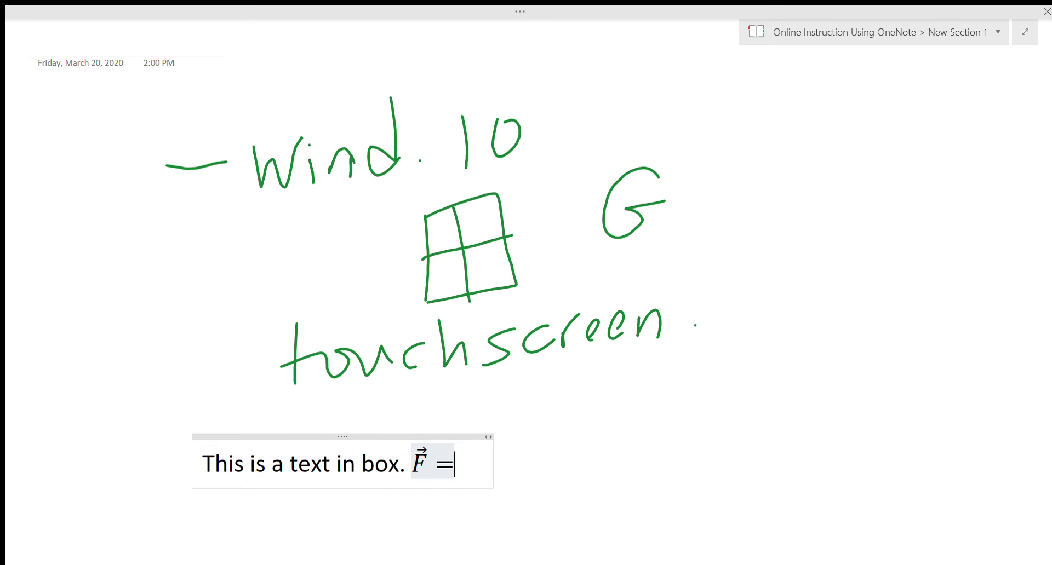
{"action": "type", "text": "m"}
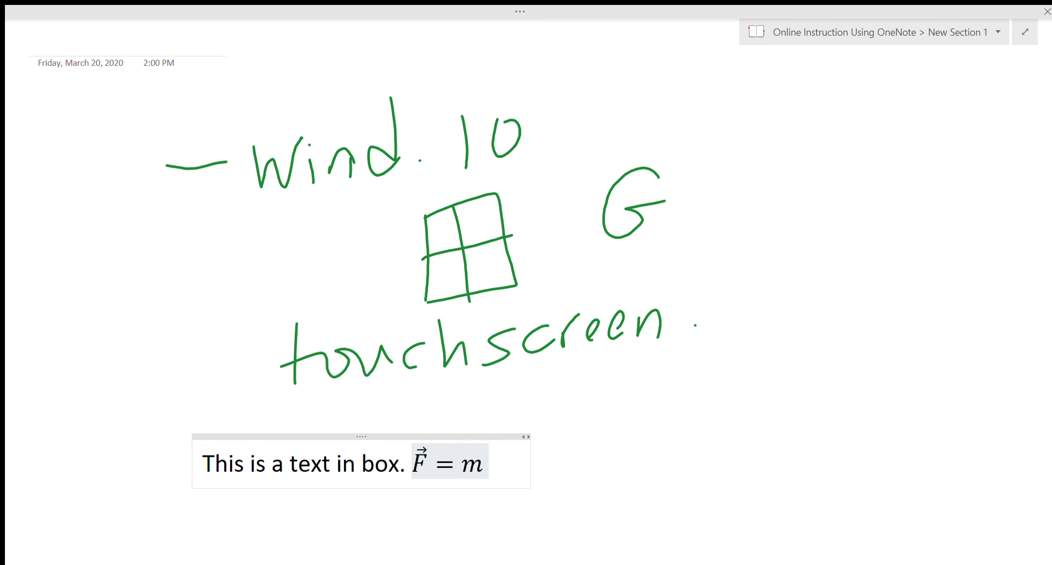
{"action": "left_click", "coordinate": [514, 6]}
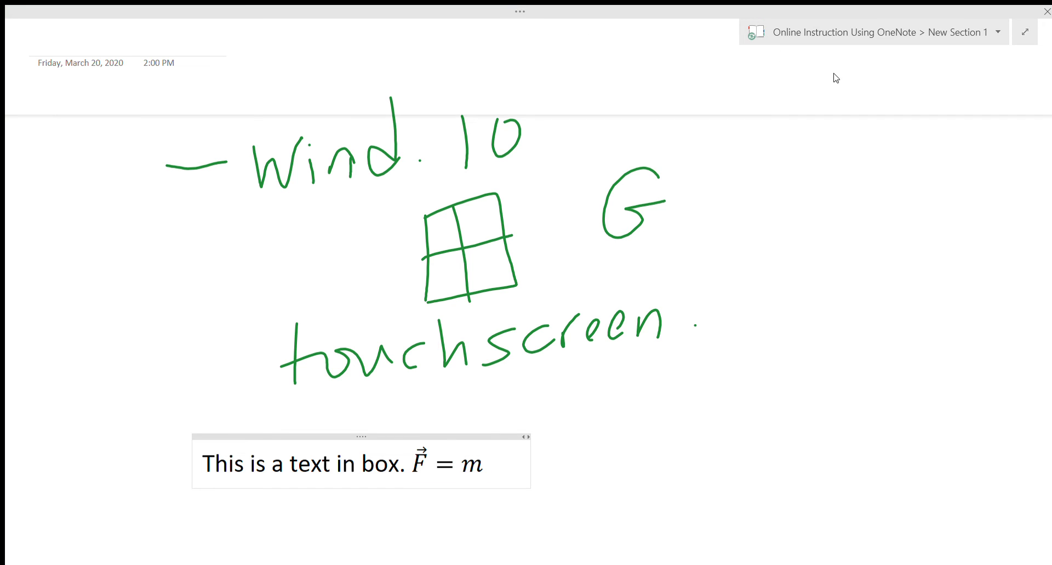
{"action": "type", "text": "\\vec "}
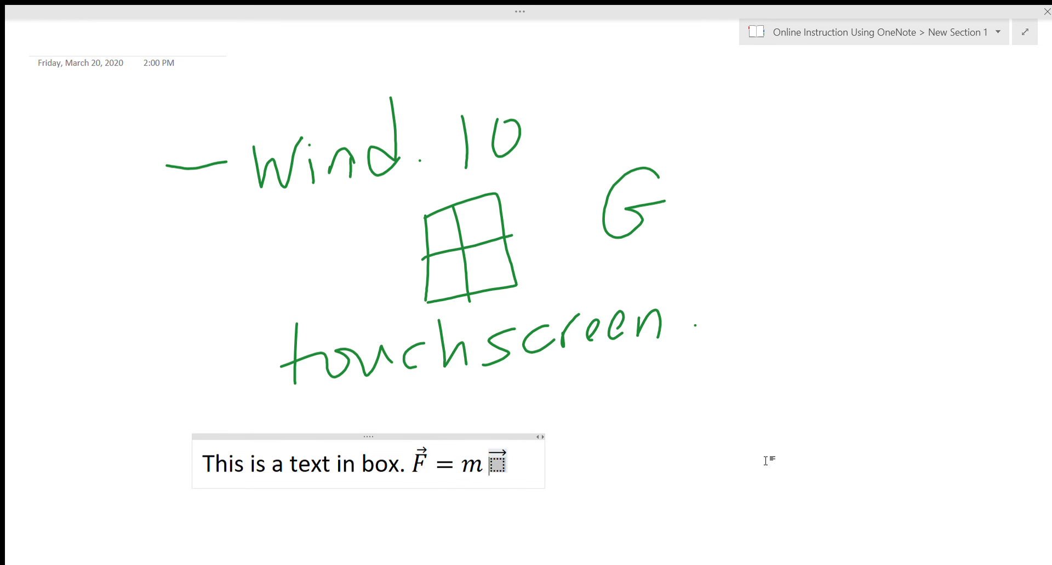
{"action": "type", "text": "a"}
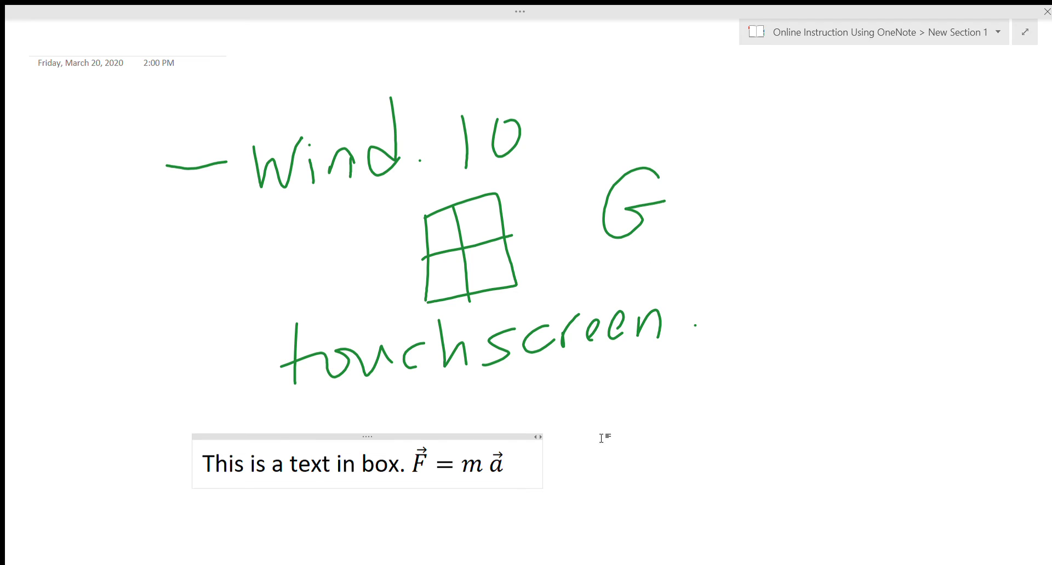
{"action": "left_click", "coordinate": [584, 442]}
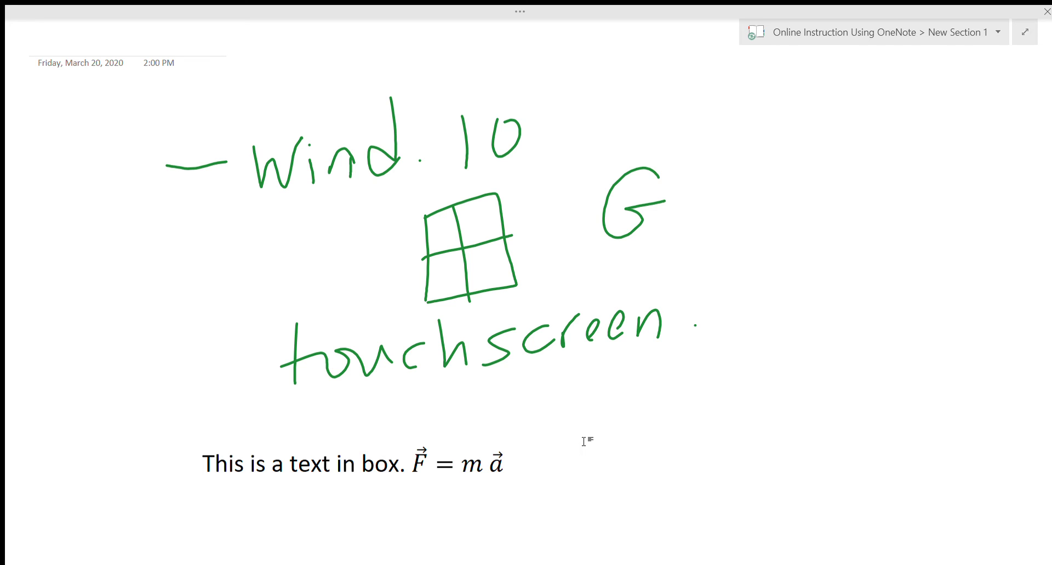
- With the red pen, handwrite F⃗ = m a⃗ beside the typed equation
{"action": "left_click", "coordinate": [514, 11]}
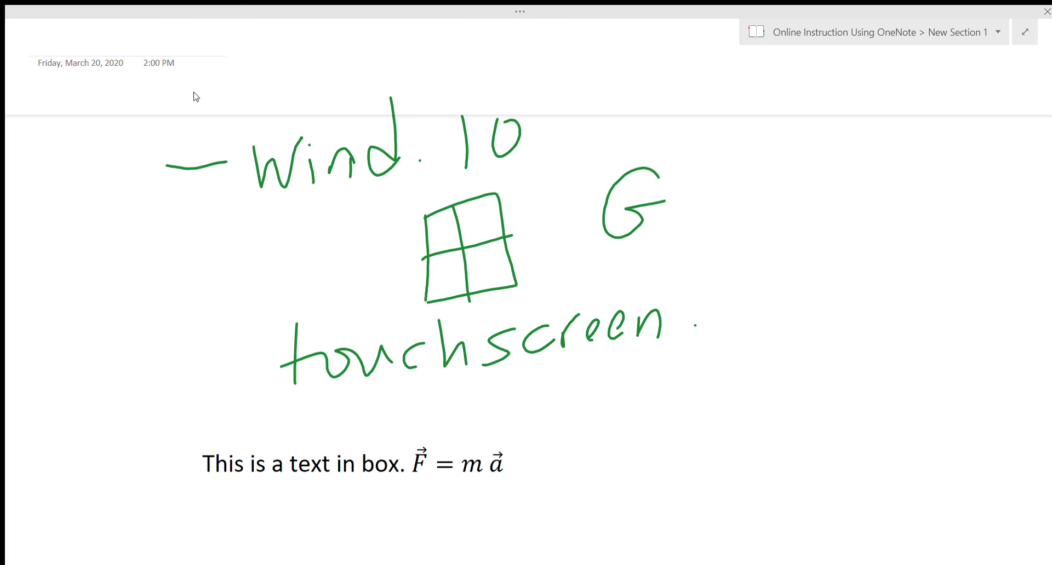
{"action": "left_click", "coordinate": [148, 191]}
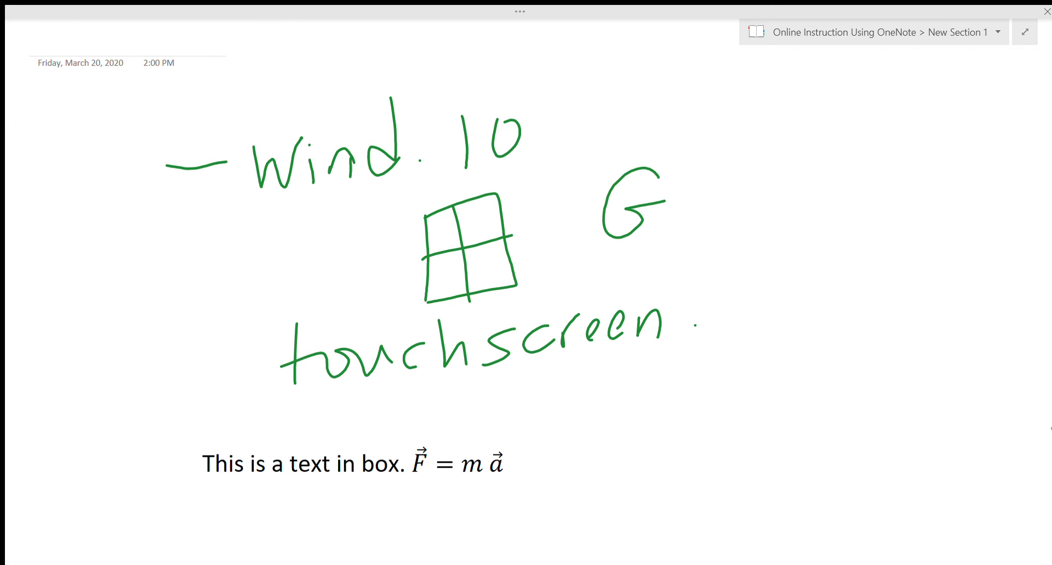
{"action": "mouse_move", "coordinate": [589, 420]}
{"action": "left_mouse_down"}
{"action": "mouse_move", "coordinate": [589, 484]}
{"action": "mouse_move", "coordinate": [629, 417]}
{"action": "left_mouse_up"}
{"action": "left_click_drag", "start_coordinate": [584, 464], "coordinate": [626, 449]}
{"action": "left_click_drag", "start_coordinate": [556, 408], "coordinate": [615, 406]}
{"action": "mouse_move", "coordinate": [635, 455]}
{"action": "left_mouse_down"}
{"action": "mouse_move", "coordinate": [665, 450]}
{"action": "mouse_move", "coordinate": [669, 470]}
{"action": "mouse_move", "coordinate": [724, 461]}
{"action": "left_mouse_up"}
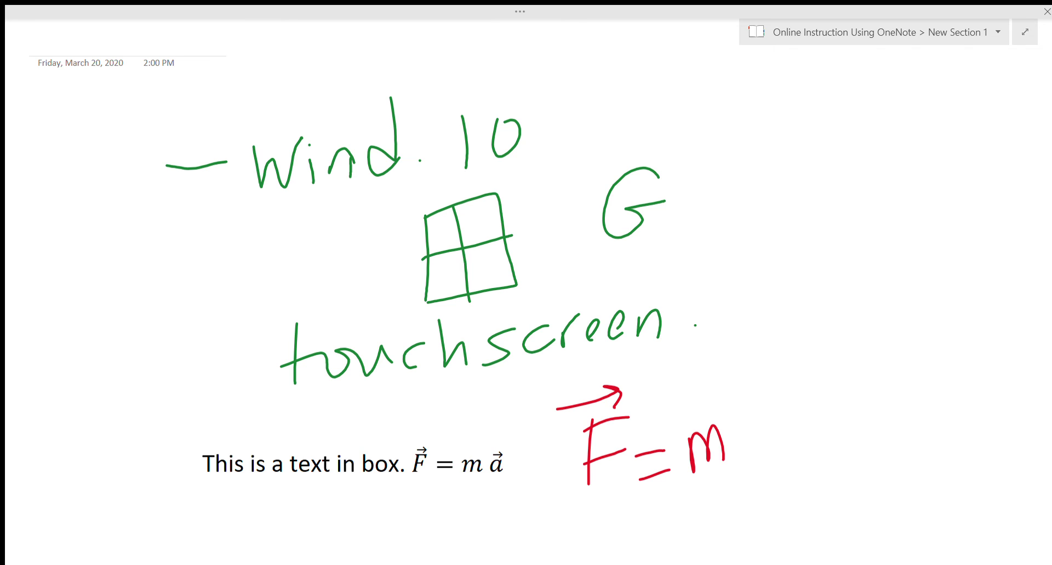
{"action": "left_click_drag", "start_coordinate": [765, 426], "coordinate": [768, 455]}
{"action": "left_click_drag", "start_coordinate": [724, 402], "coordinate": [774, 384]}
{"action": "left_click_drag", "start_coordinate": [763, 383], "coordinate": [761, 409]}
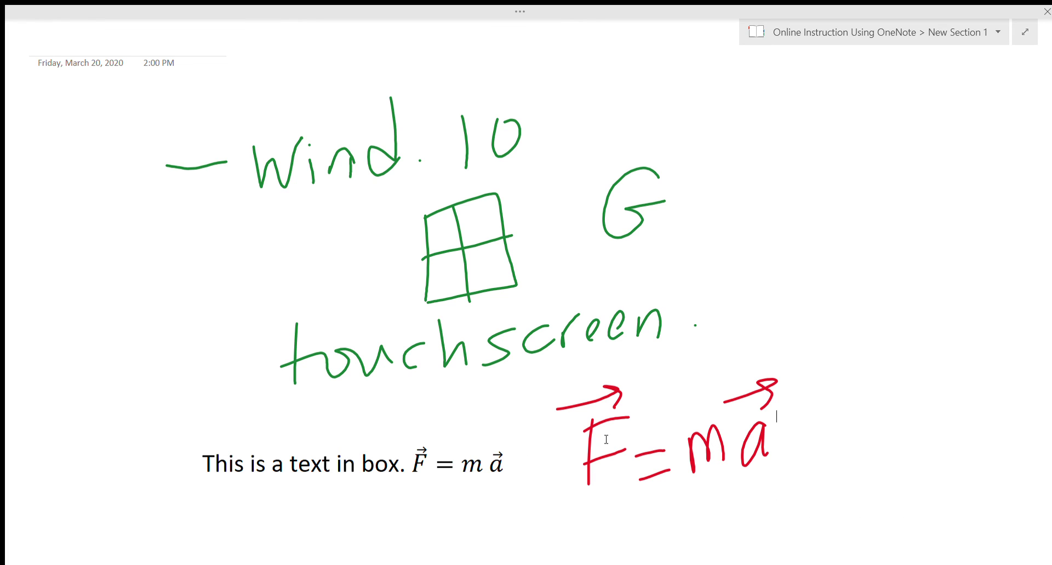
{"action": "left_click", "coordinate": [267, 515]}
- Further down the page, draw a closed surface crossed by four green field lines
{"action": "scroll", "coordinate": [495, 521], "scroll_direction": "down", "scroll_amount": 3}
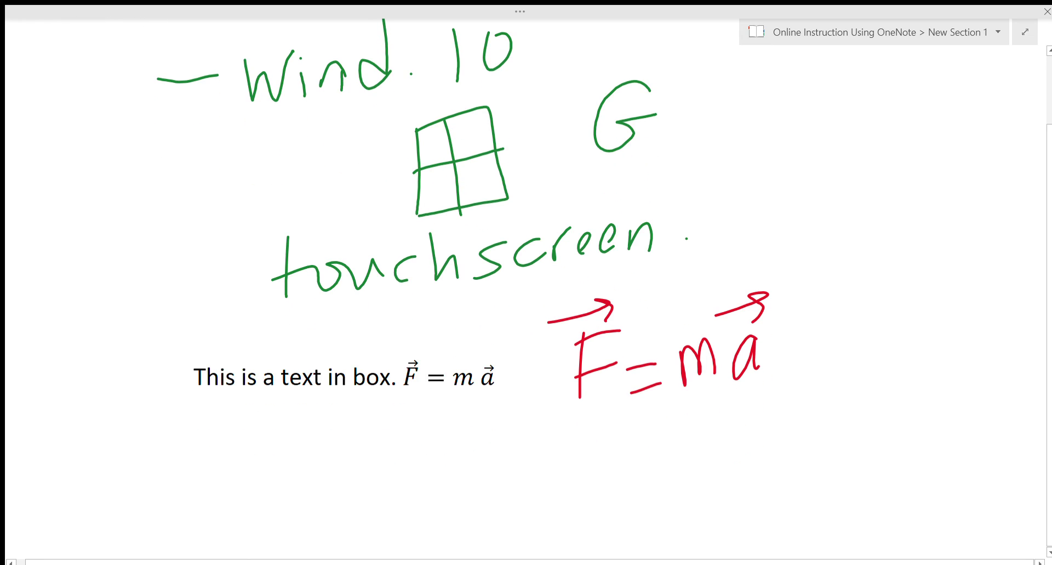
{"action": "scroll", "coordinate": [526, 285], "scroll_direction": "down", "scroll_amount": 4}
{"action": "scroll", "coordinate": [526, 285], "scroll_direction": "down", "scroll_amount": 4}
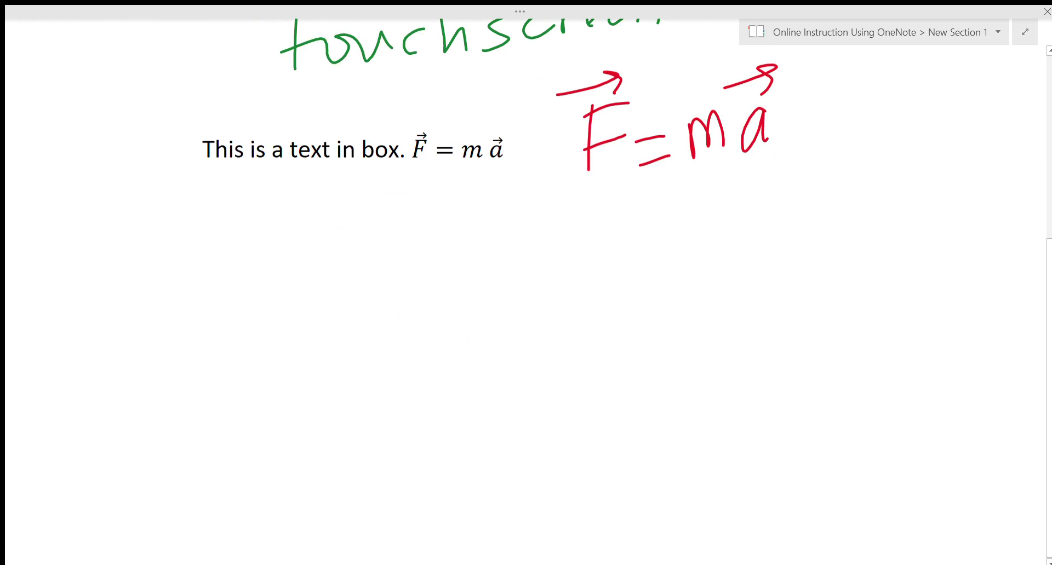
{"action": "scroll", "coordinate": [525, 285], "scroll_direction": "up", "scroll_amount": 4}
{"action": "scroll", "coordinate": [526, 285], "scroll_direction": "right", "scroll_amount": 8}
{"action": "scroll", "coordinate": [526, 285], "scroll_direction": "down", "scroll_amount": 3}
{"action": "scroll", "coordinate": [525, 285], "scroll_direction": "left", "scroll_amount": 6}
{"action": "scroll", "coordinate": [526, 285], "scroll_direction": "right", "scroll_amount": 4}
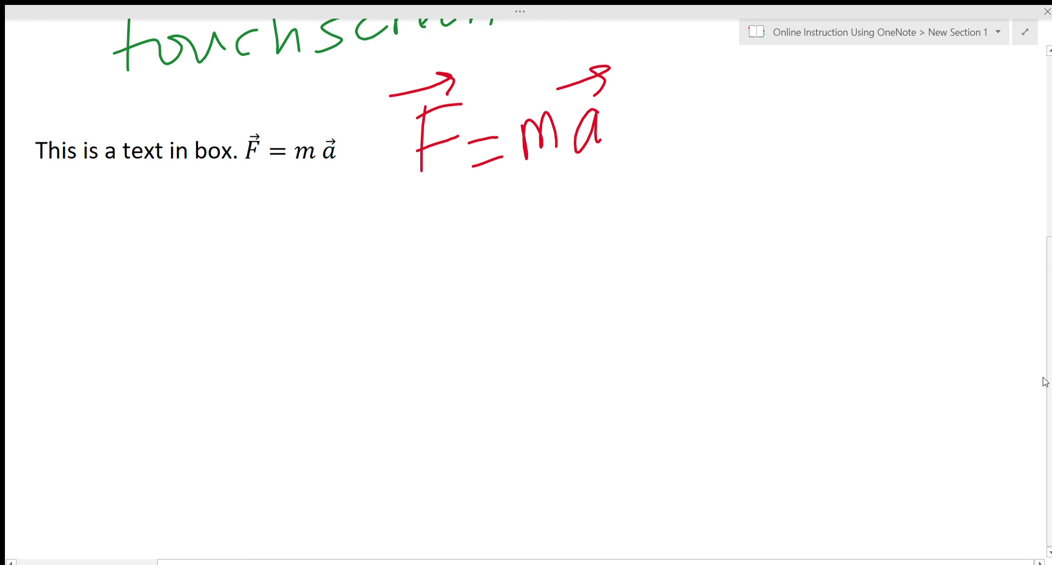
{"action": "mouse_move", "coordinate": [393, 250]}
{"action": "left_mouse_down"}
{"action": "mouse_move", "coordinate": [348, 317]}
{"action": "mouse_move", "coordinate": [618, 336]}
{"action": "mouse_move", "coordinate": [505, 207]}
{"action": "mouse_move", "coordinate": [393, 263]}
{"action": "left_mouse_up"}
{"action": "left_click_drag", "start_coordinate": [611, 224], "coordinate": [403, 345]}
{"action": "left_click_drag", "start_coordinate": [593, 230], "coordinate": [290, 420]}
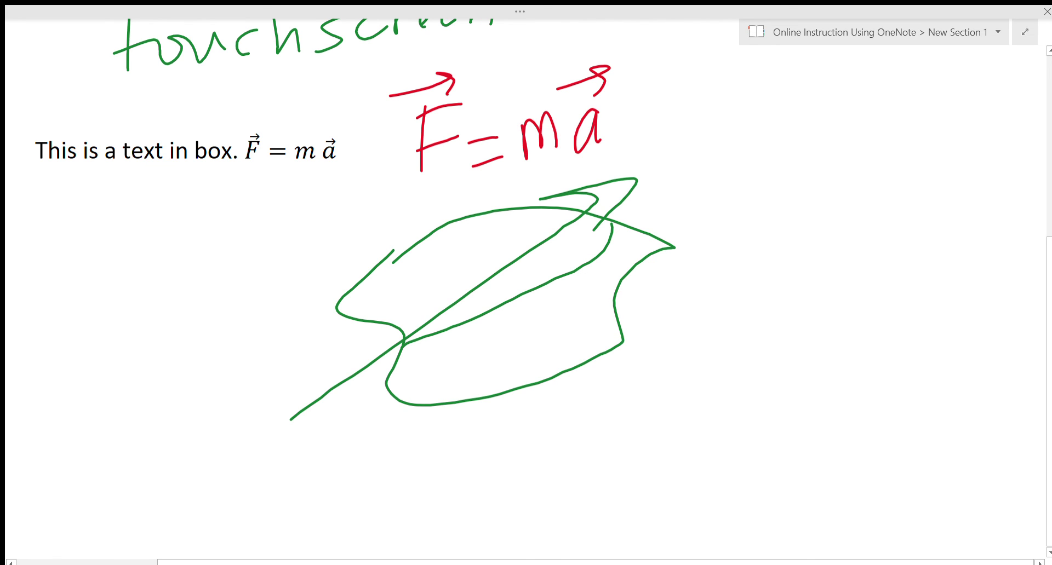
{"action": "left_click_drag", "start_coordinate": [712, 246], "coordinate": [387, 454]}
{"action": "left_click_drag", "start_coordinate": [485, 248], "coordinate": [299, 375]}
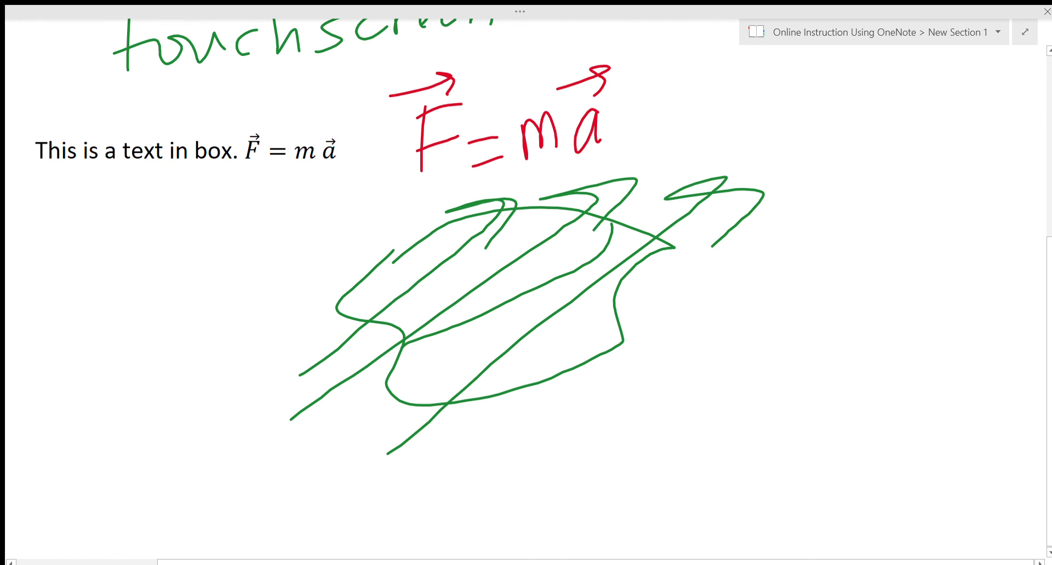
- Label the field lines with a green vector E
{"action": "left_click_drag", "start_coordinate": [801, 174], "coordinate": [845, 204]}
{"action": "left_click_drag", "start_coordinate": [801, 172], "coordinate": [839, 163]}
{"action": "left_click_drag", "start_coordinate": [793, 196], "coordinate": [845, 183]}
{"action": "left_click_drag", "start_coordinate": [785, 142], "coordinate": [827, 147]}
- Write Φ = ∯ₛ below the sketch as a closed surface integral
{"action": "left_click_drag", "start_coordinate": [561, 443], "coordinate": [600, 412]}
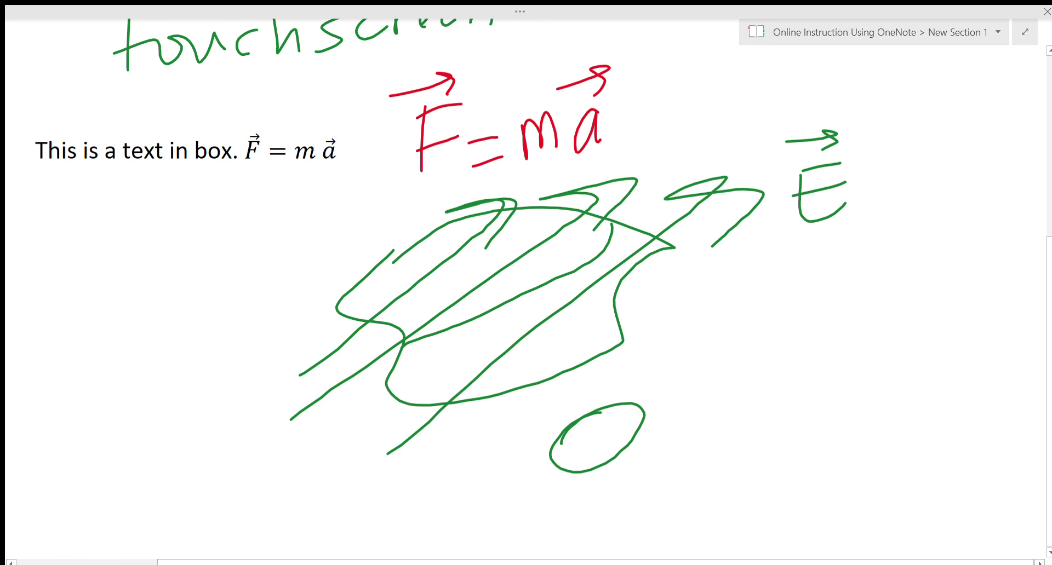
{"action": "mouse_move", "coordinate": [620, 371]}
{"action": "left_mouse_down"}
{"action": "mouse_move", "coordinate": [563, 506]}
{"action": "mouse_move", "coordinate": [614, 487]}
{"action": "left_mouse_up"}
{"action": "left_click_drag", "start_coordinate": [588, 372], "coordinate": [652, 368]}
{"action": "left_click_drag", "start_coordinate": [679, 432], "coordinate": [712, 430]}
{"action": "left_click_drag", "start_coordinate": [669, 452], "coordinate": [707, 442]}
{"action": "mouse_move", "coordinate": [801, 328]}
{"action": "left_mouse_down"}
{"action": "mouse_move", "coordinate": [733, 492]}
{"action": "mouse_move", "coordinate": [774, 501]}
{"action": "mouse_move", "coordinate": [716, 538]}
{"action": "left_mouse_up"}
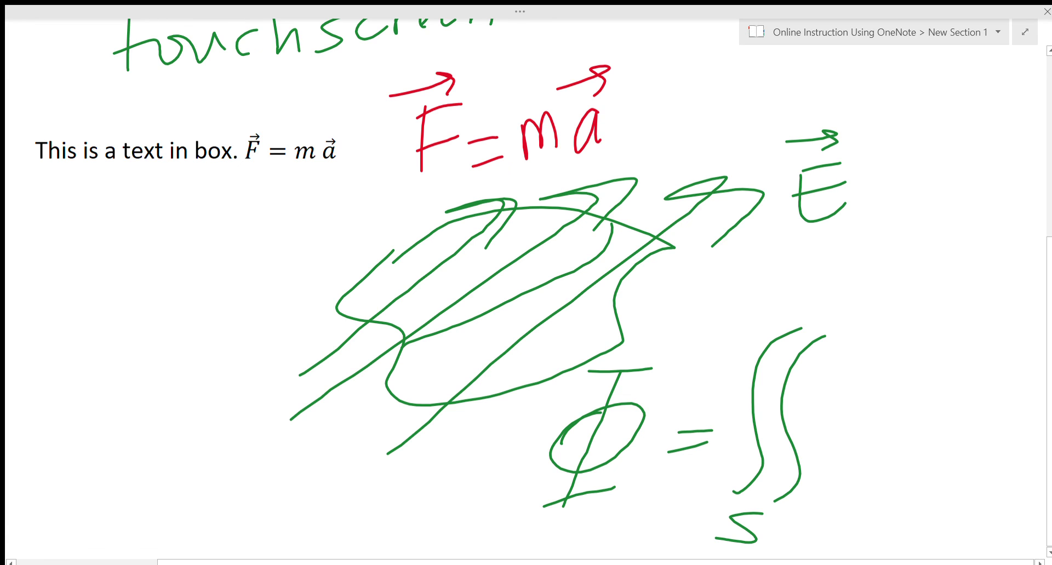
{"action": "left_click_drag", "start_coordinate": [789, 394], "coordinate": [794, 408]}
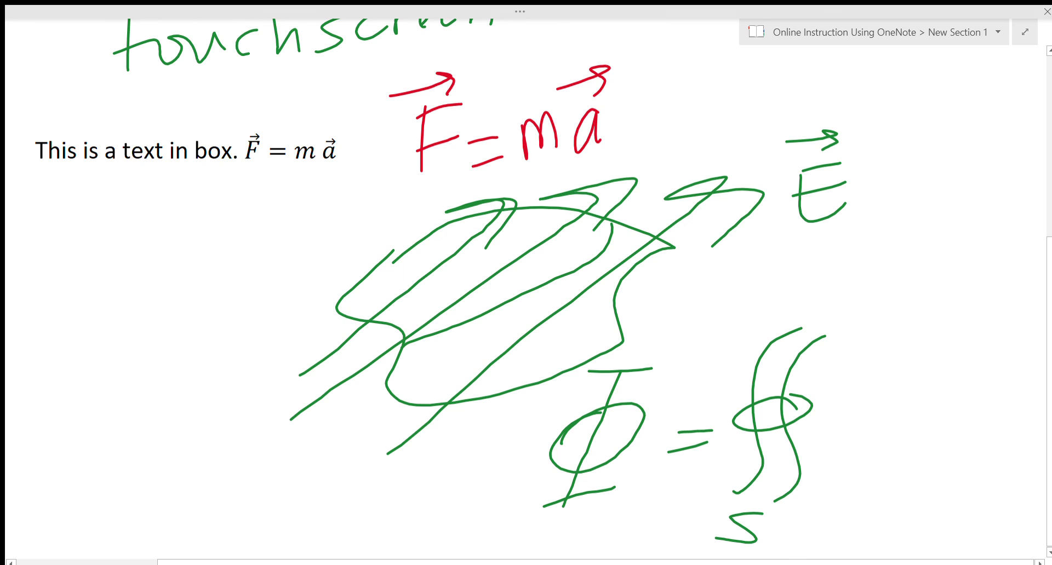
- Complete the integrand as E⃗·dA⃗ with vector arrows over E and A
{"action": "left_click_drag", "start_coordinate": [853, 381], "coordinate": [871, 420]}
{"action": "left_click_drag", "start_coordinate": [854, 380], "coordinate": [888, 377]}
{"action": "left_click_drag", "start_coordinate": [837, 402], "coordinate": [882, 393]}
{"action": "left_click_drag", "start_coordinate": [845, 356], "coordinate": [894, 357]}
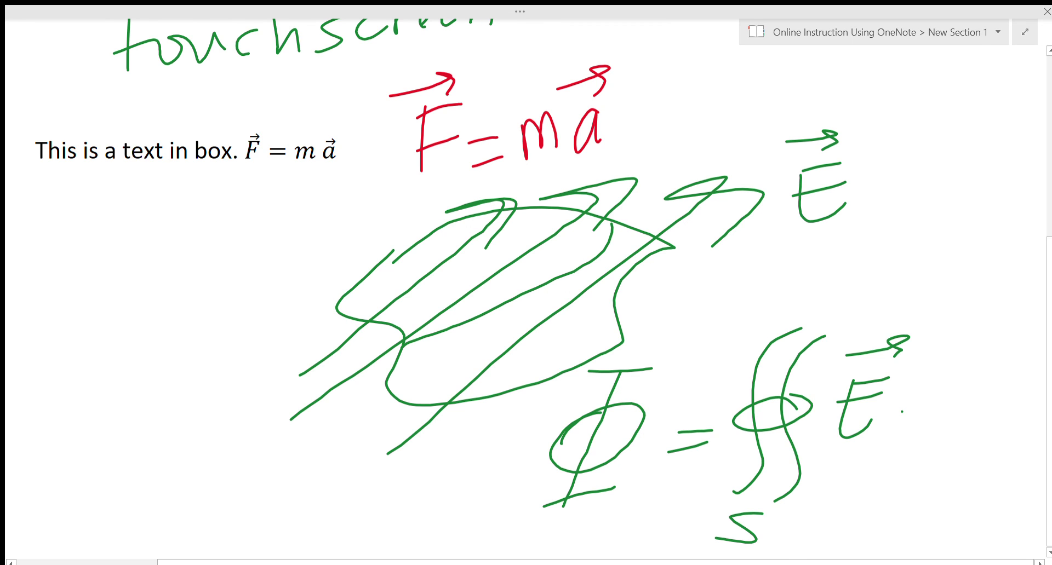
{"action": "mouse_move", "coordinate": [940, 408]}
{"action": "left_mouse_down"}
{"action": "mouse_move", "coordinate": [955, 428]}
{"action": "mouse_move", "coordinate": [996, 422]}
{"action": "left_mouse_up"}
{"action": "left_click_drag", "start_coordinate": [960, 404], "coordinate": [986, 402]}
{"action": "left_click_drag", "start_coordinate": [969, 349], "coordinate": [1000, 362]}
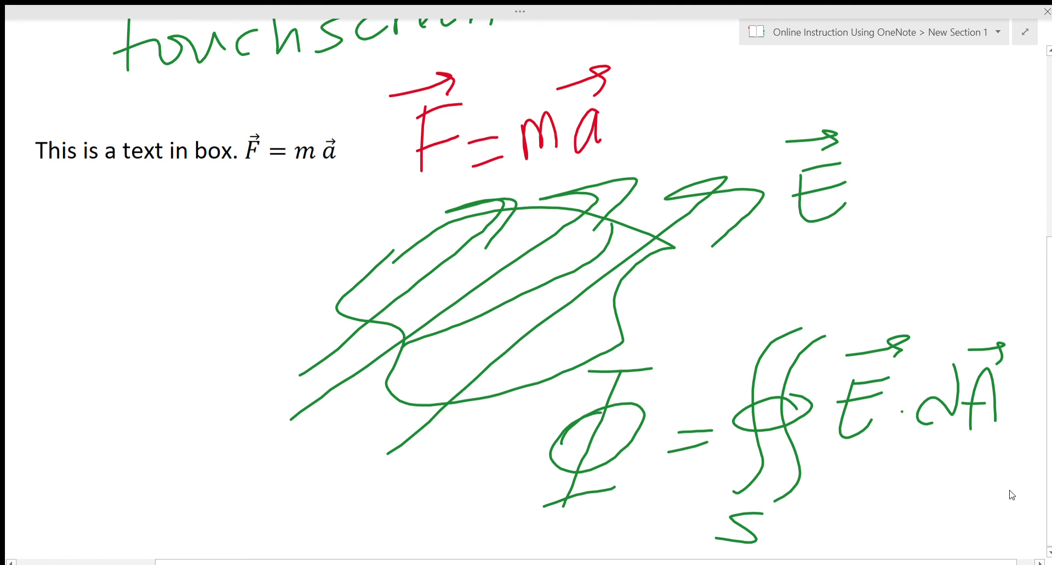
{"action": "scroll", "coordinate": [1037, 561], "scroll_direction": "right", "scroll_amount": 2}
{"action": "scroll", "coordinate": [1037, 561], "scroll_direction": "right", "scroll_amount": 20}
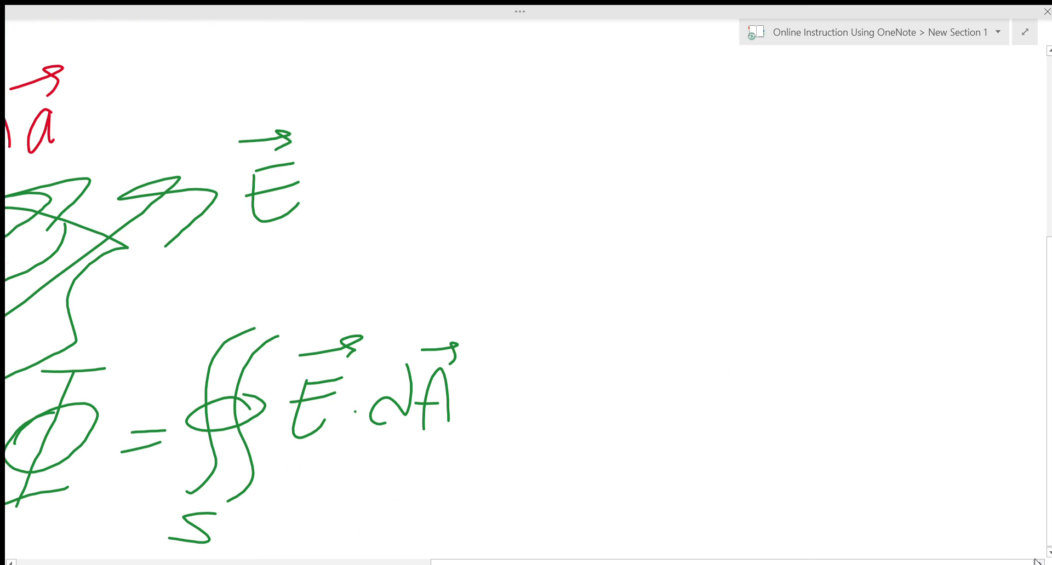
{"action": "scroll", "coordinate": [972, 420], "scroll_direction": "up", "scroll_amount": 4}
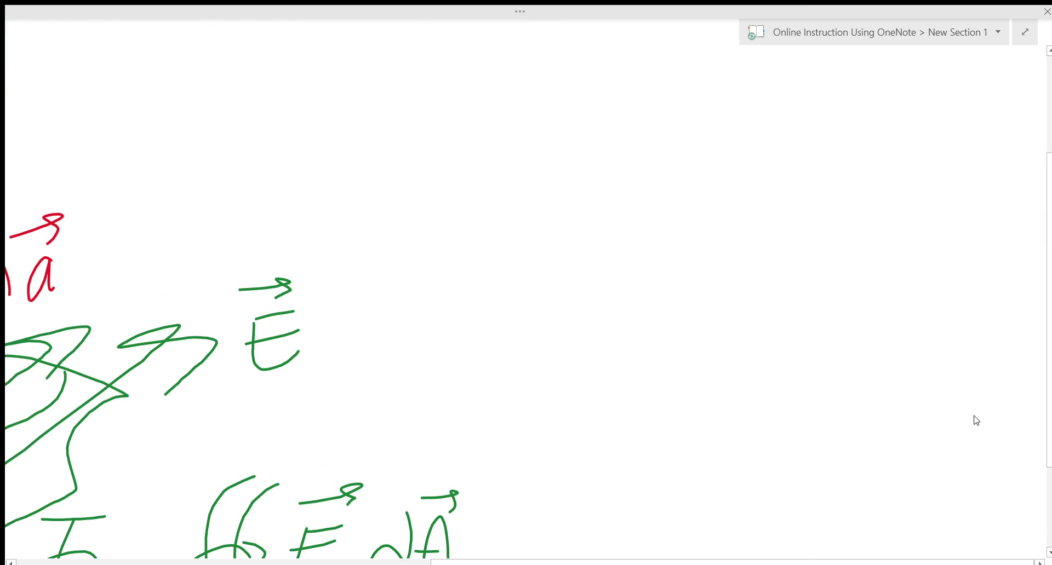
{"action": "scroll", "coordinate": [976, 421], "scroll_direction": "up", "scroll_amount": 1}
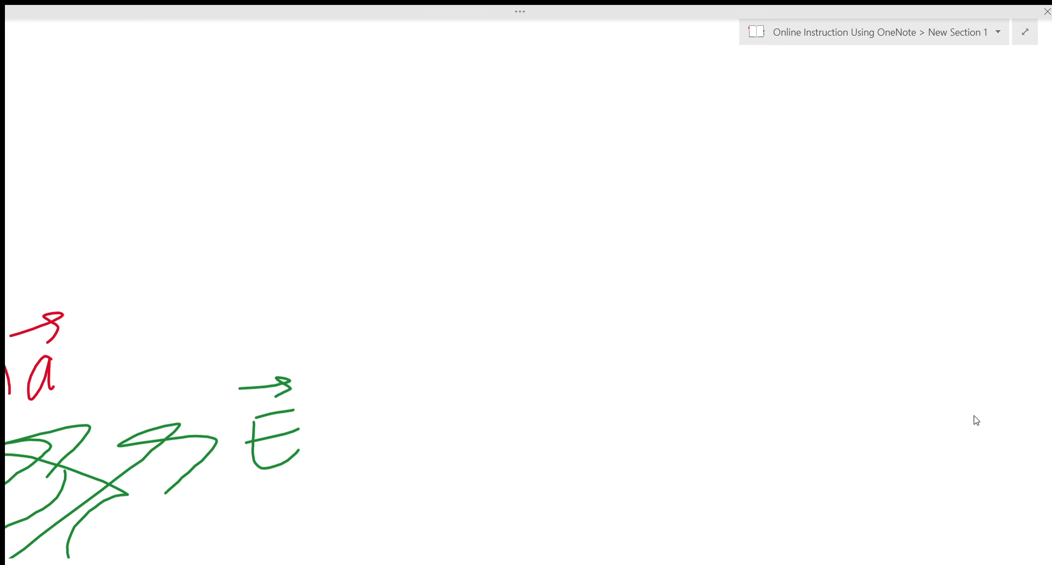
{"action": "scroll", "coordinate": [976, 420], "scroll_direction": "left", "scroll_amount": 10}
{"action": "scroll", "coordinate": [976, 420], "scroll_direction": "down", "scroll_amount": 4}
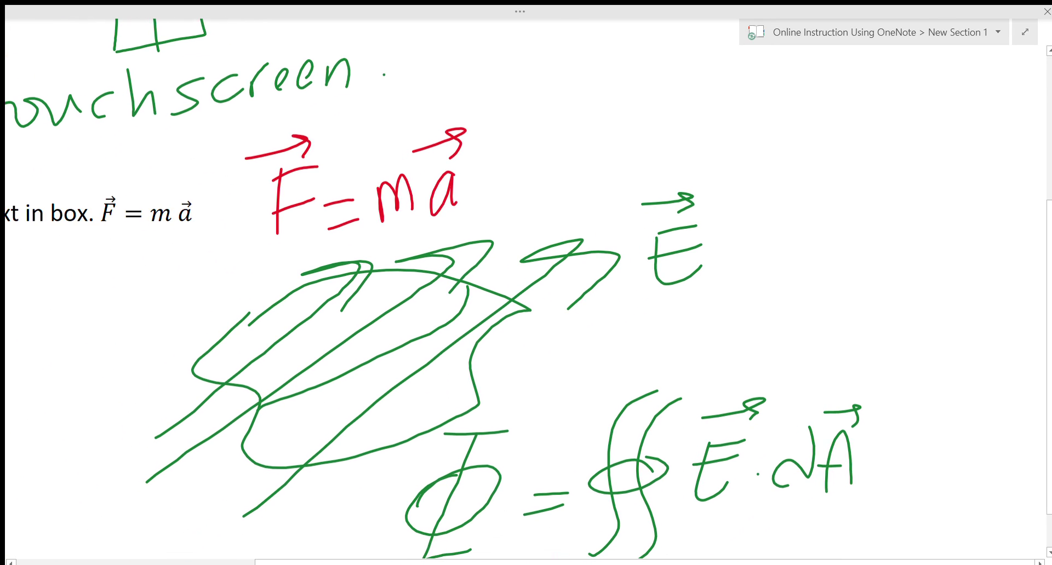